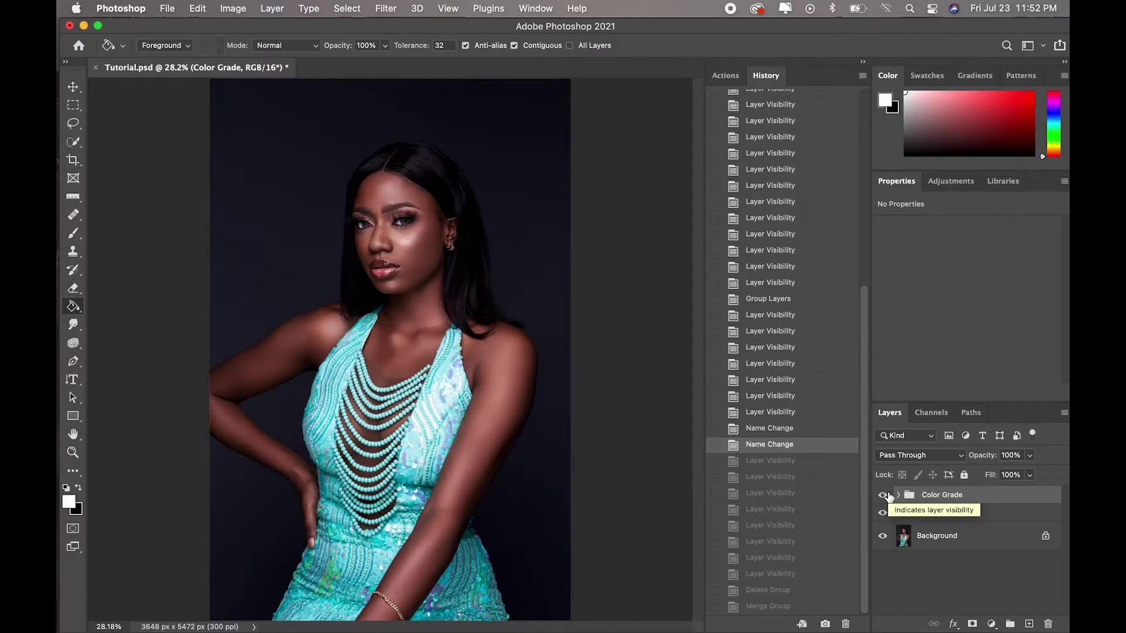
Step: Toggle the Color Grade group's visibility to compare the portrait with and without the grade
left_click(887, 496)
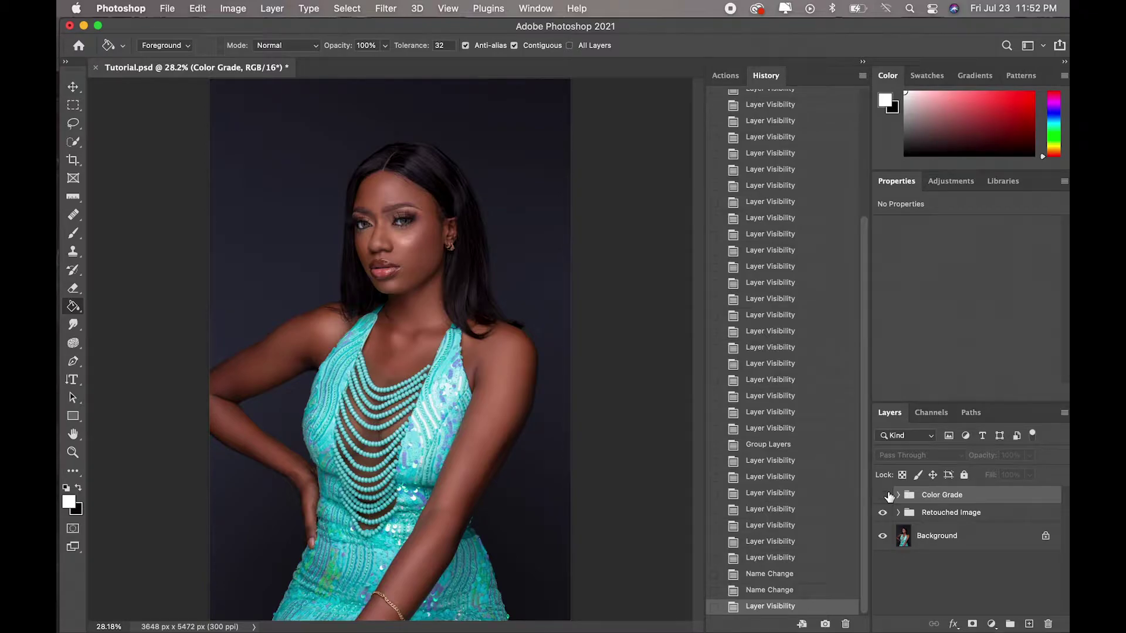
left_click(884, 496)
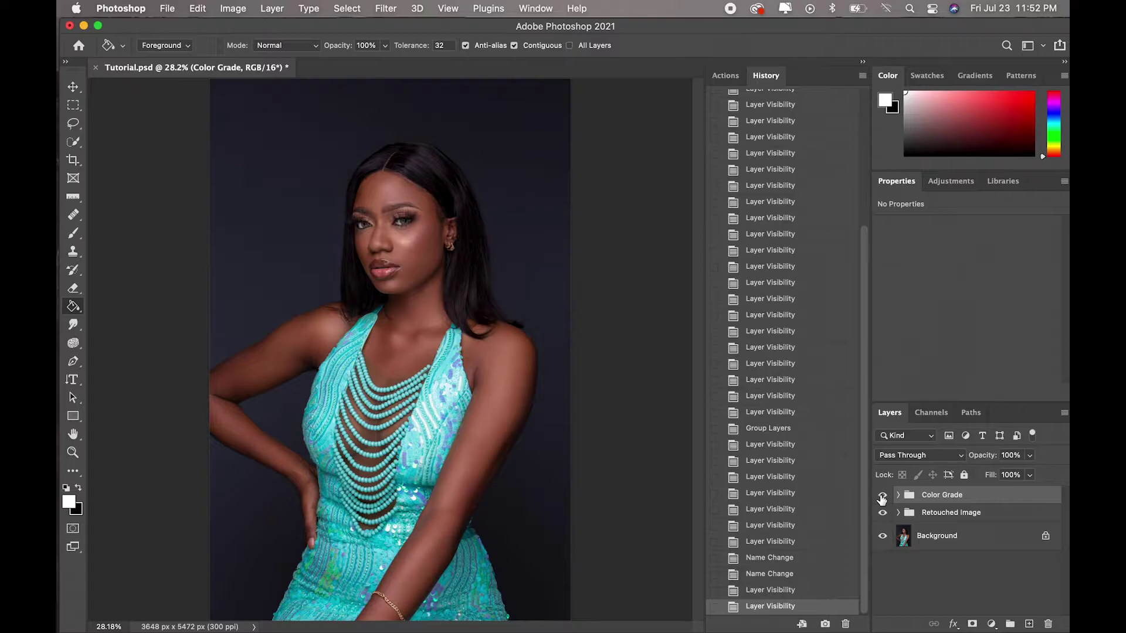
left_click(883, 497)
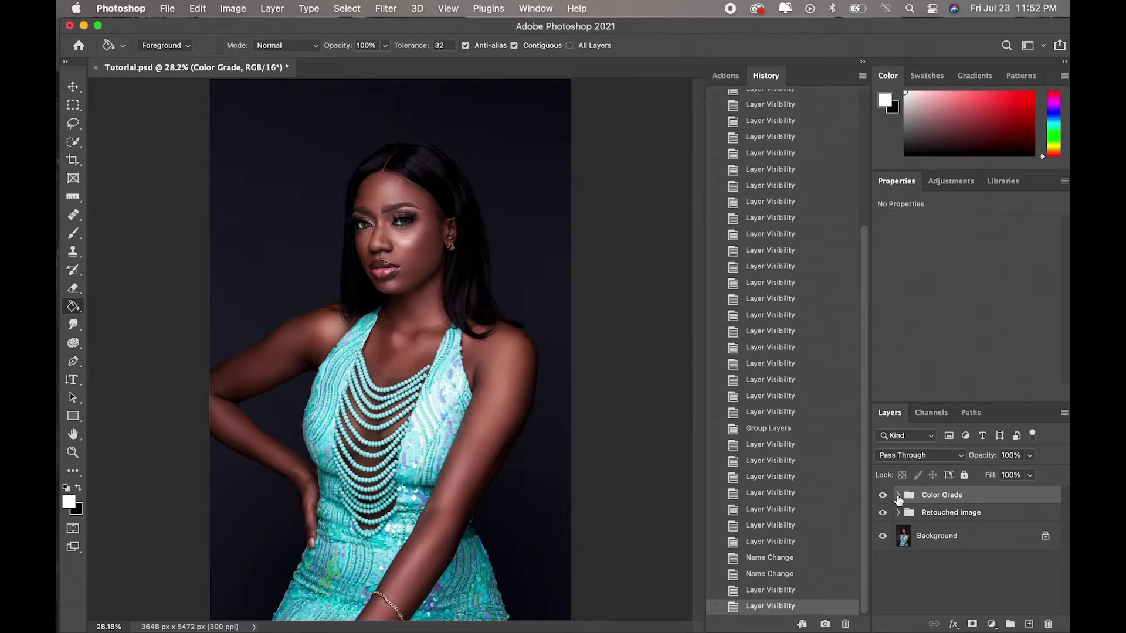
Step: Expand Color Grade and hide the Color Lookup 2 and Color Lookup 1 layers
left_click(898, 497)
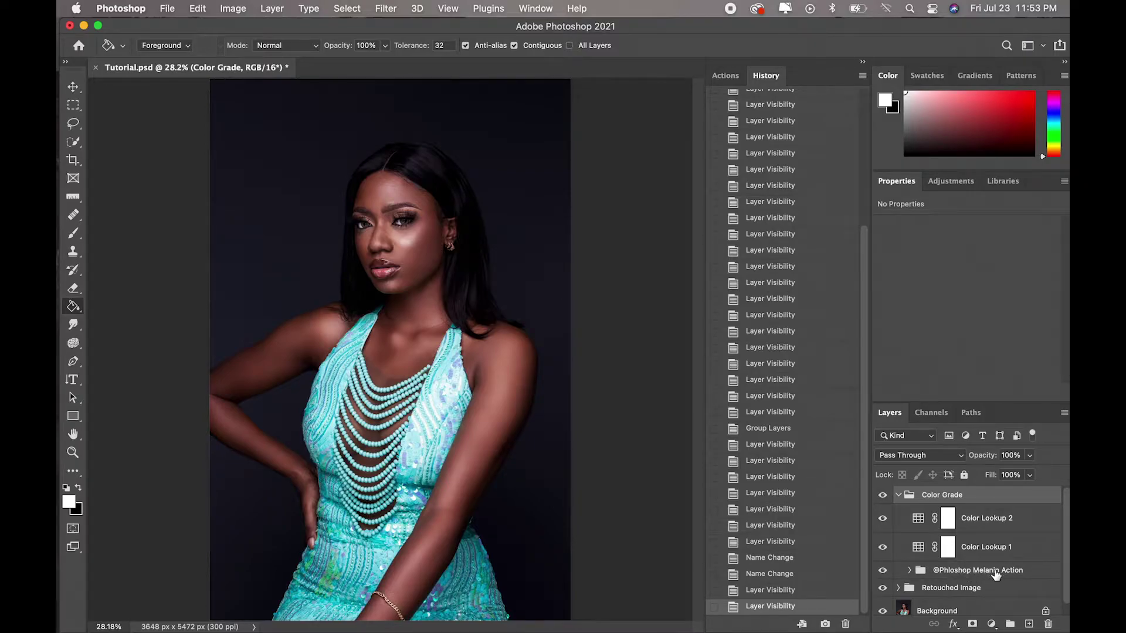
left_click(996, 572)
left_click(884, 519)
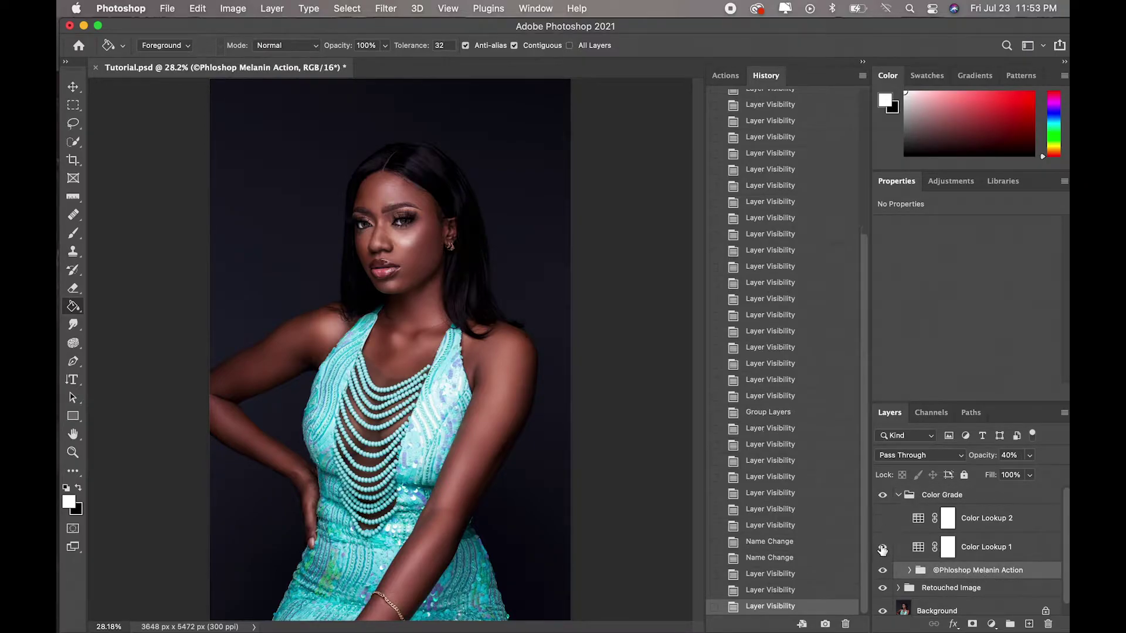
left_click(883, 548)
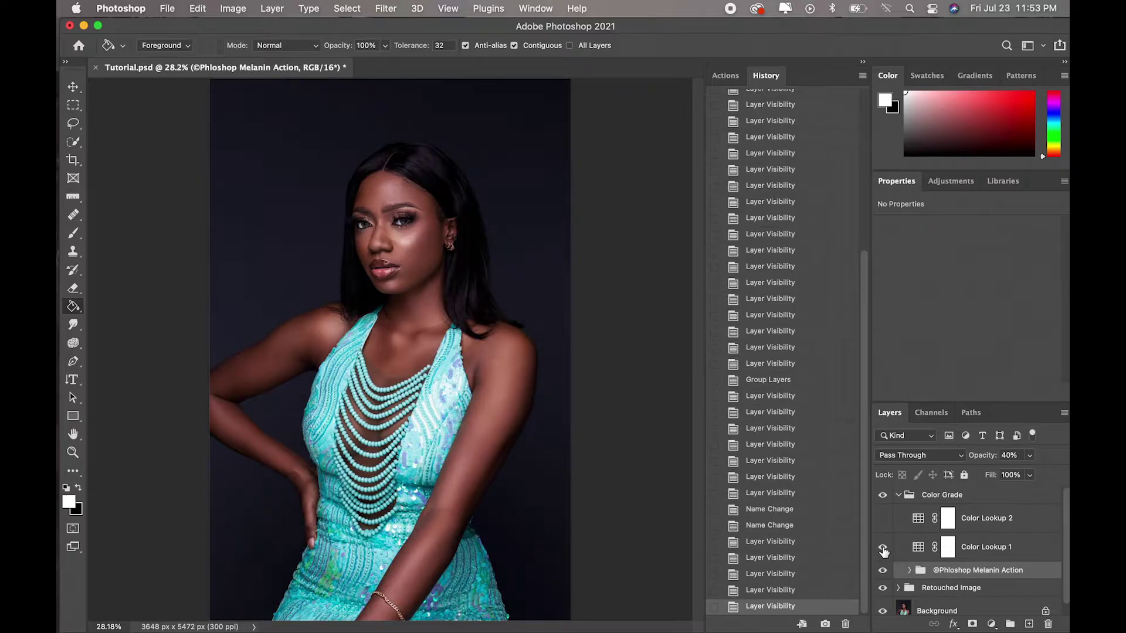
left_click(884, 549)
Step: Compare the Phloshop Melanin Action on and off, then raise its opacity to 100%
left_click(884, 519)
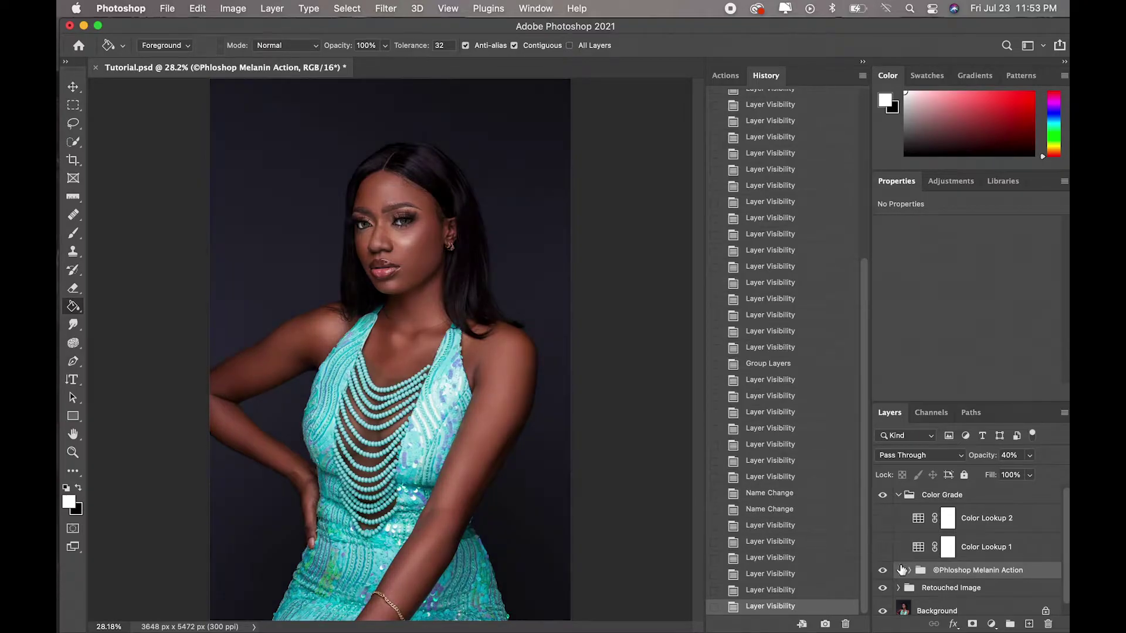
left_click(883, 572)
left_click(884, 571)
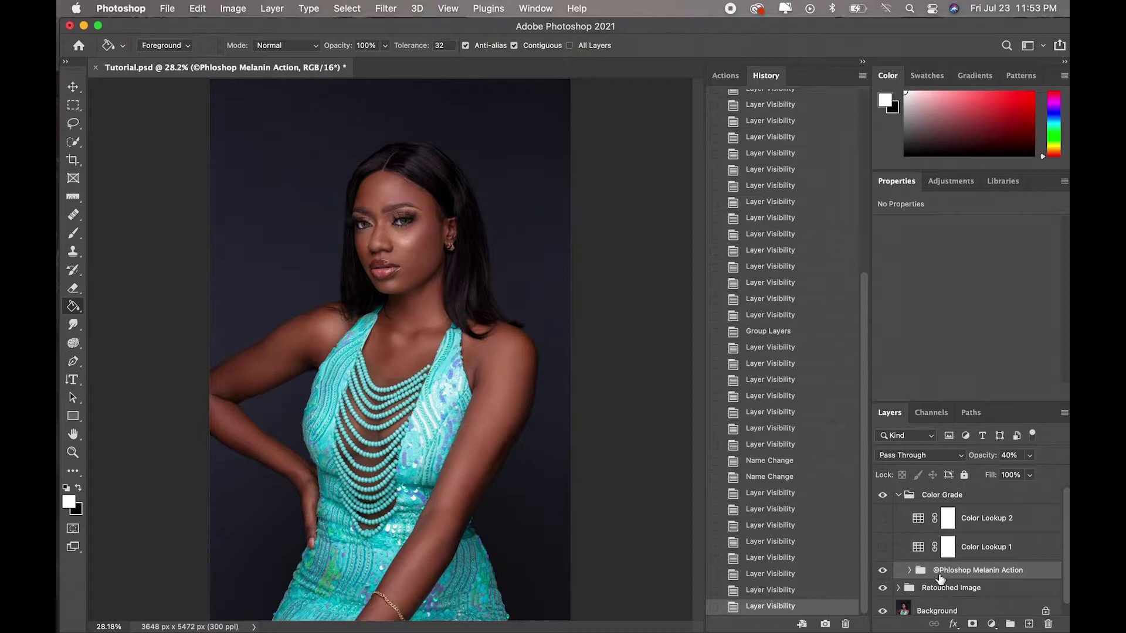
double_click(1007, 456)
type("100")
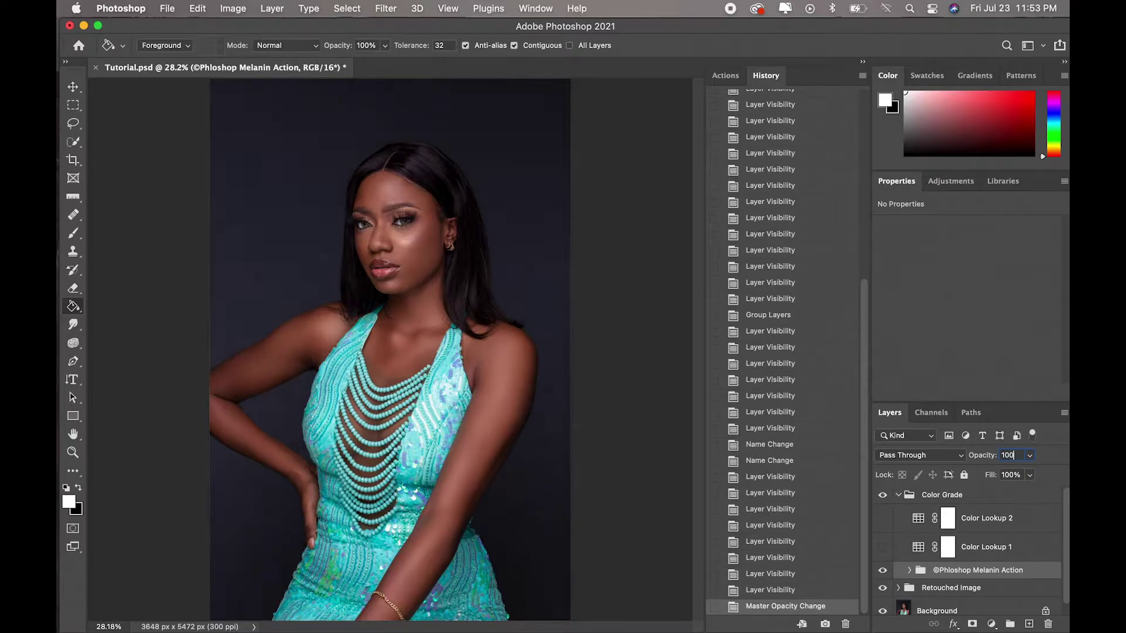
key("Return")
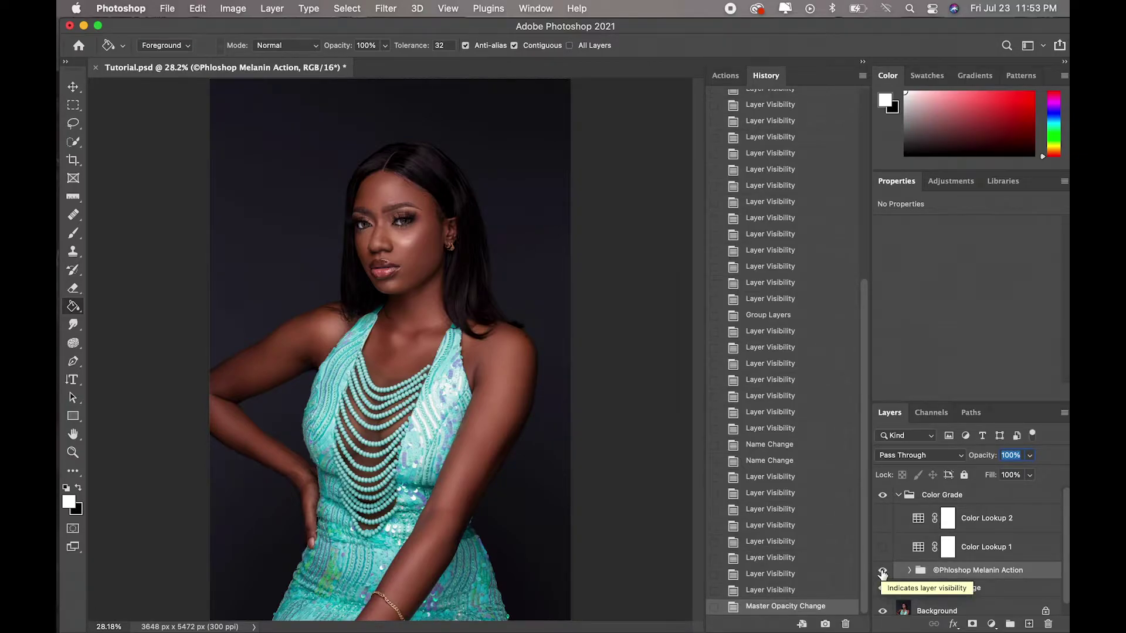
Step: Compare the Melanin Action again, then return its opacity to 40%
left_click(884, 574)
left_click(883, 575)
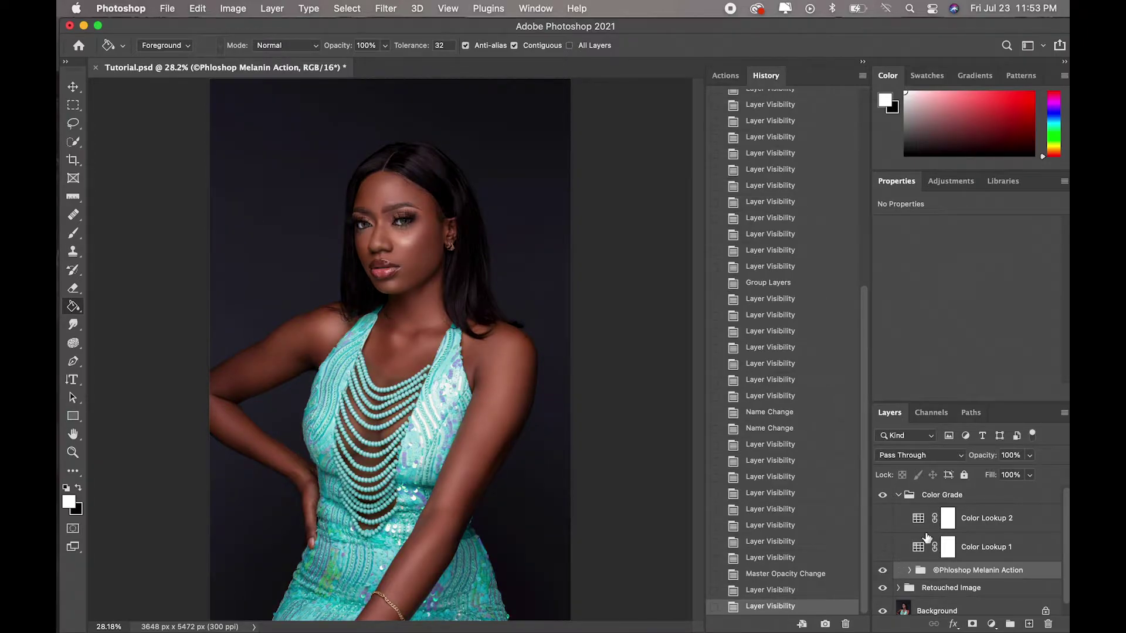
left_click(1008, 455)
type("40")
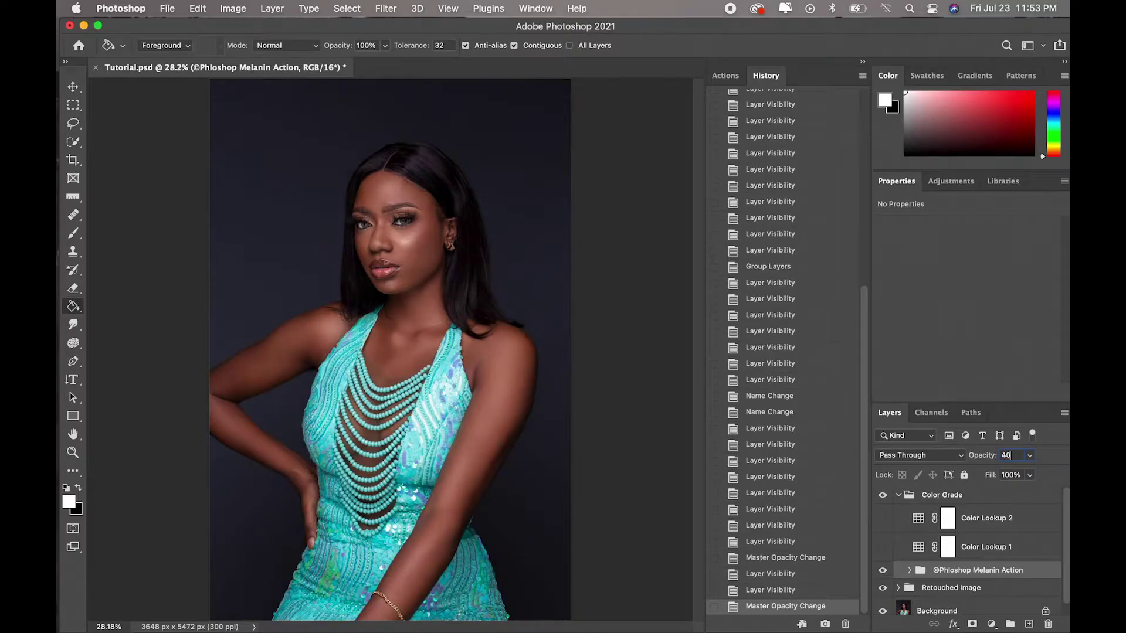
key("Return")
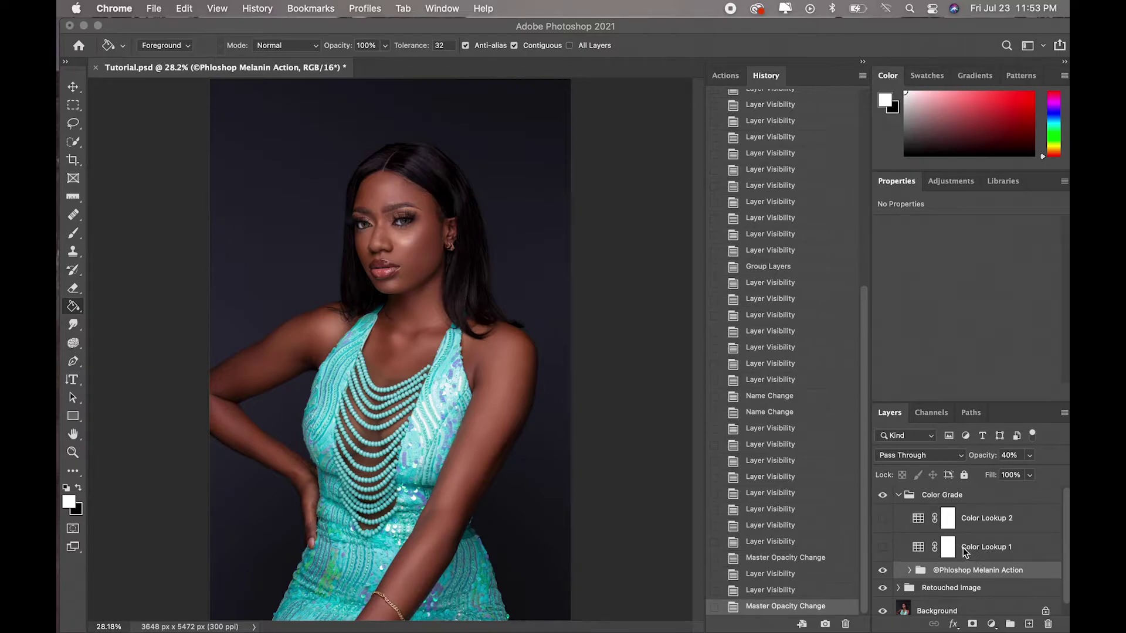
Step: Make Color Lookup 1 visible again and load the cold melanin.CUBE LUT into it
left_click(993, 625)
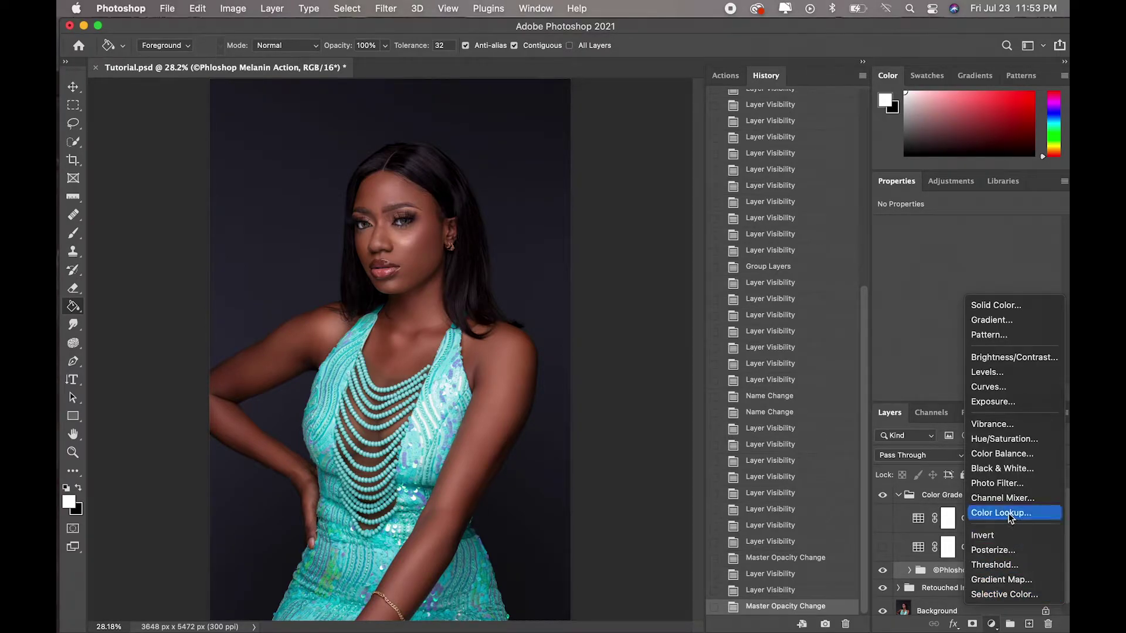
left_click(963, 554)
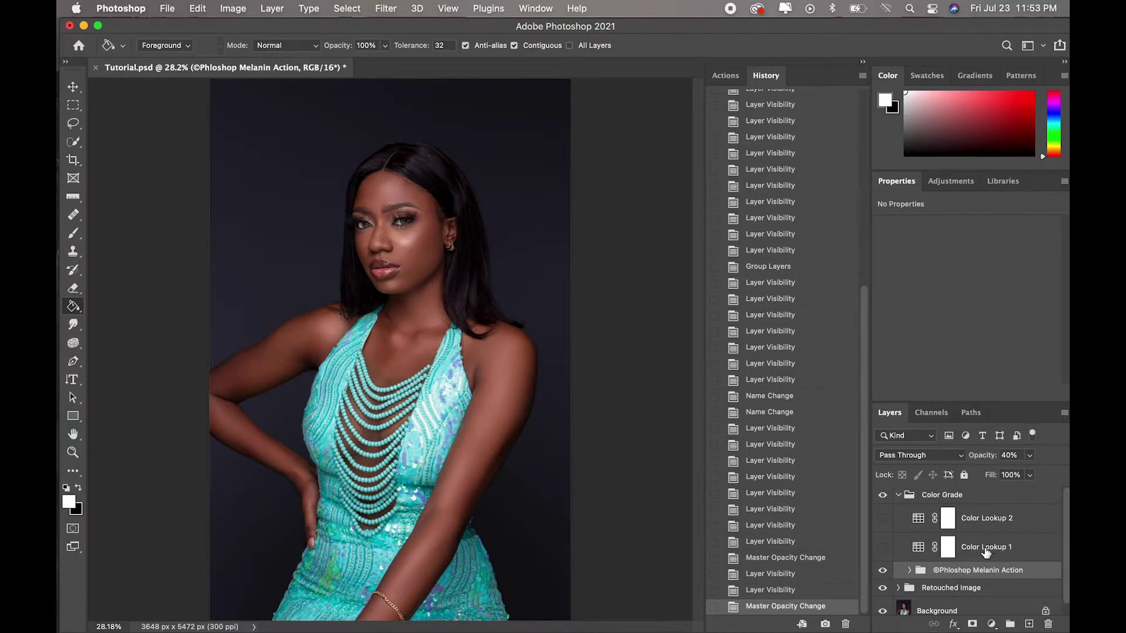
left_click(982, 549)
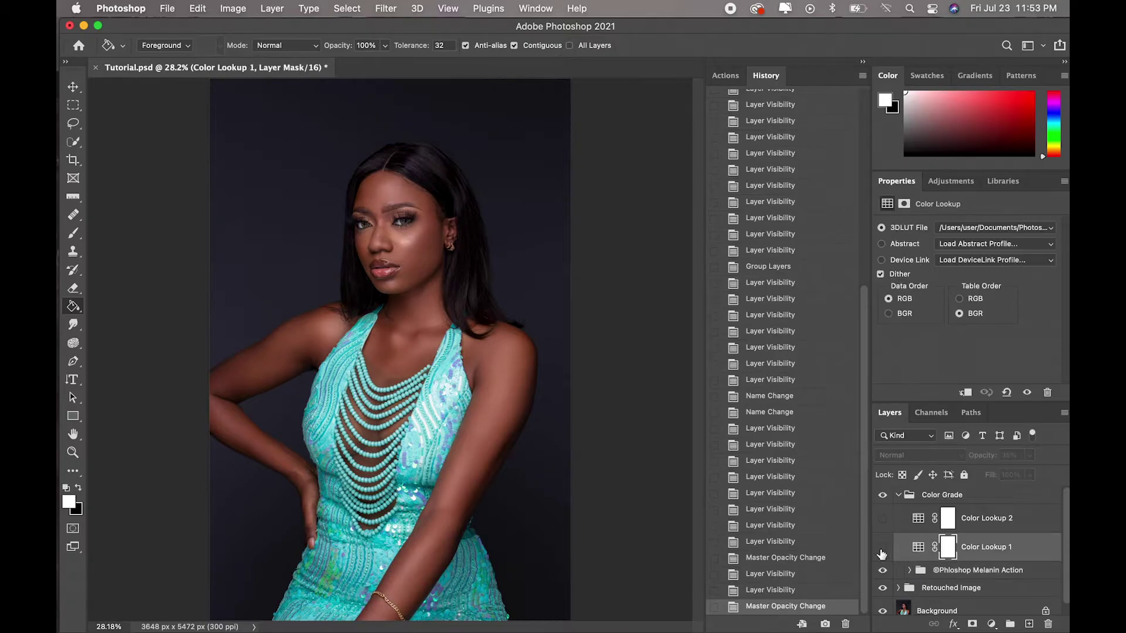
left_click(883, 547)
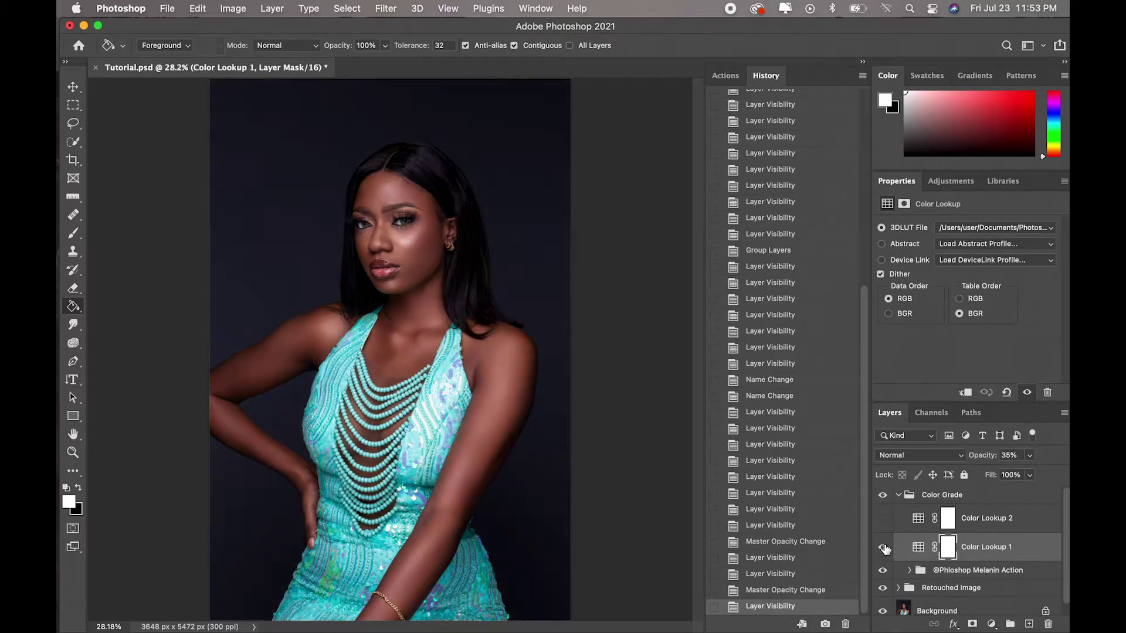
left_click(1003, 229)
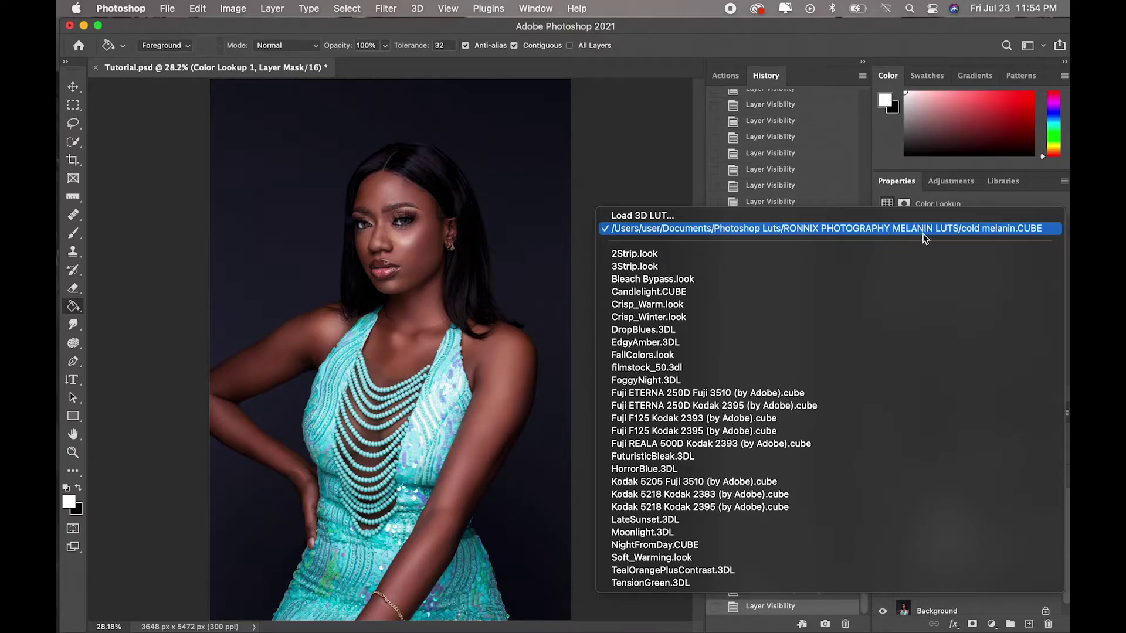
left_click(1012, 227)
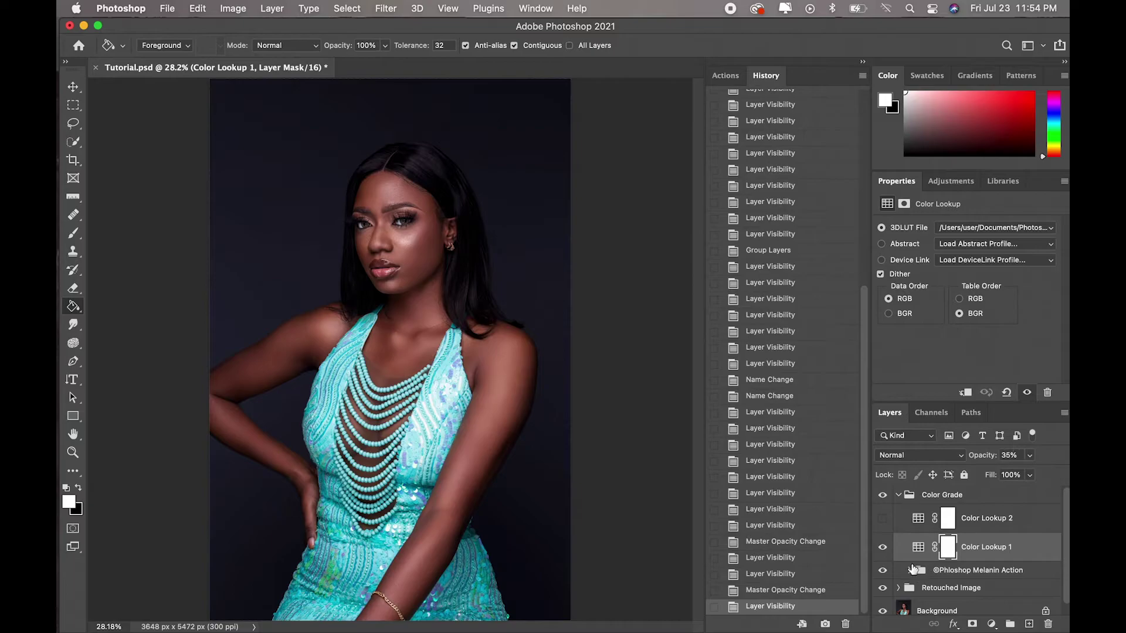
Step: Preview Color Lookup 1 at 100% opacity, settle on 35%, then select Color Lookup 2
double_click(1013, 456)
type("1")
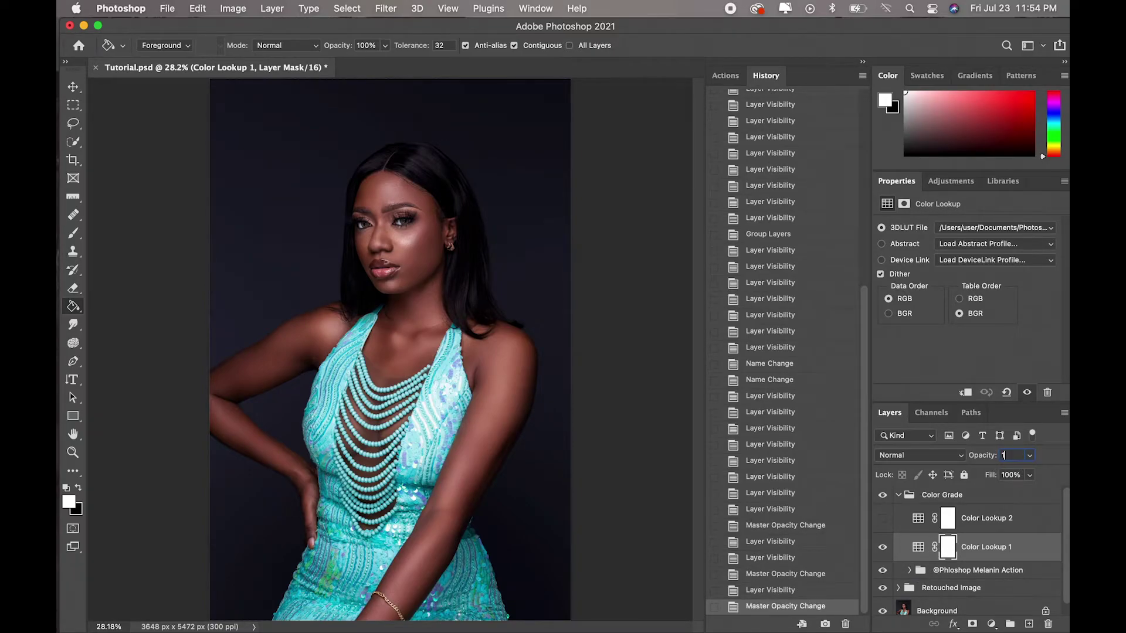
type("00")
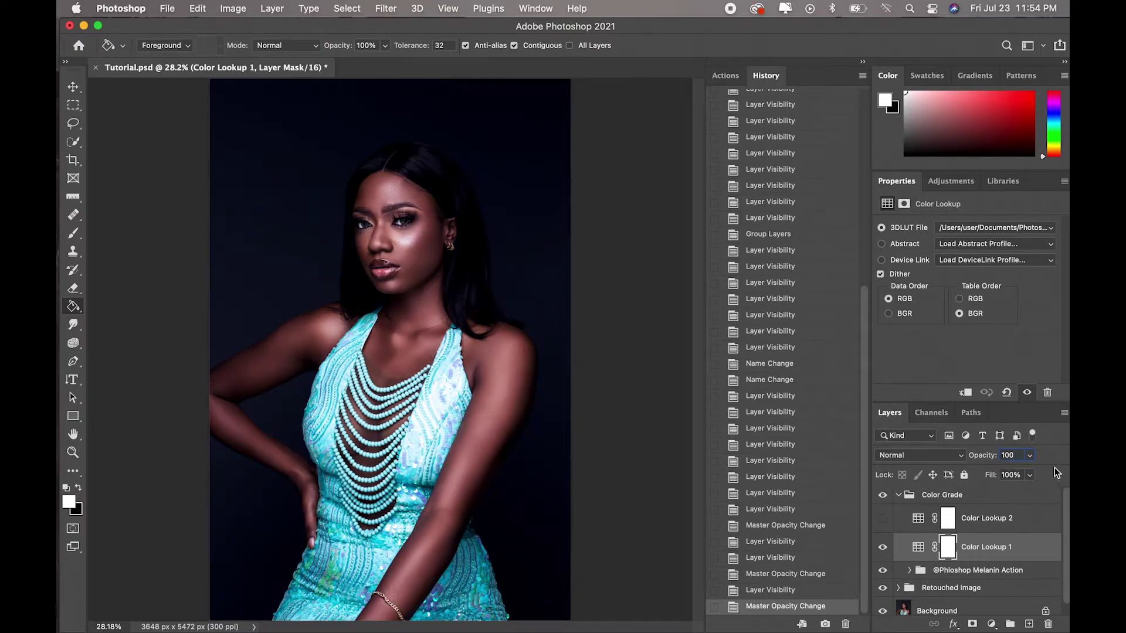
key("Return")
type("35")
key("Return")
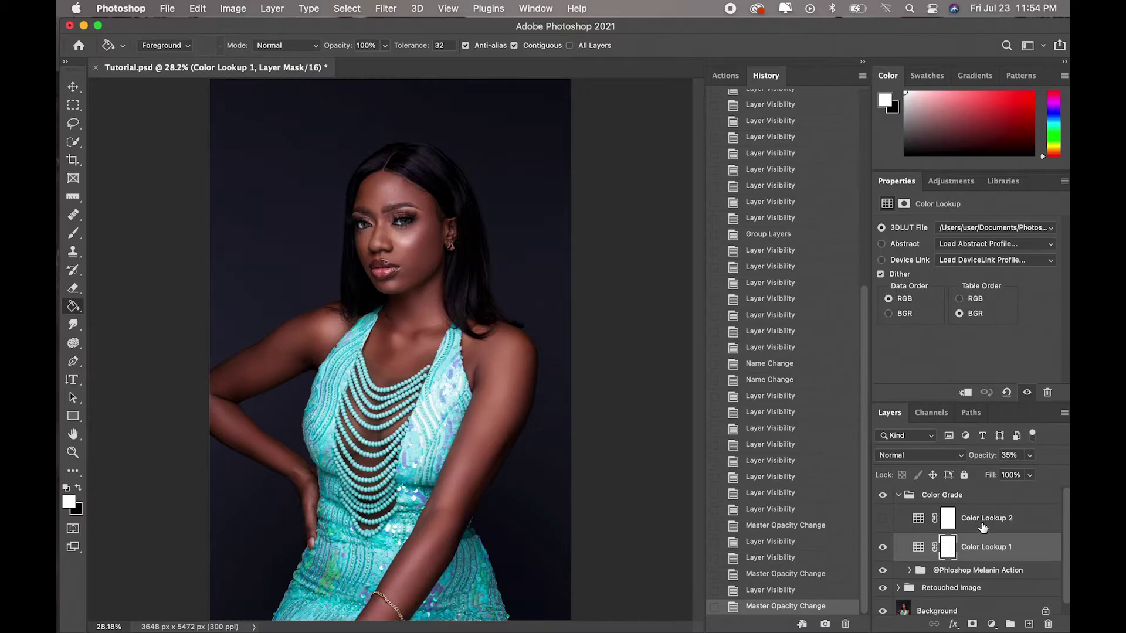
left_click(983, 519)
Step: Make Color Lookup 2 visible and keep fly melanin.CUBE as its LUT
left_click(883, 518)
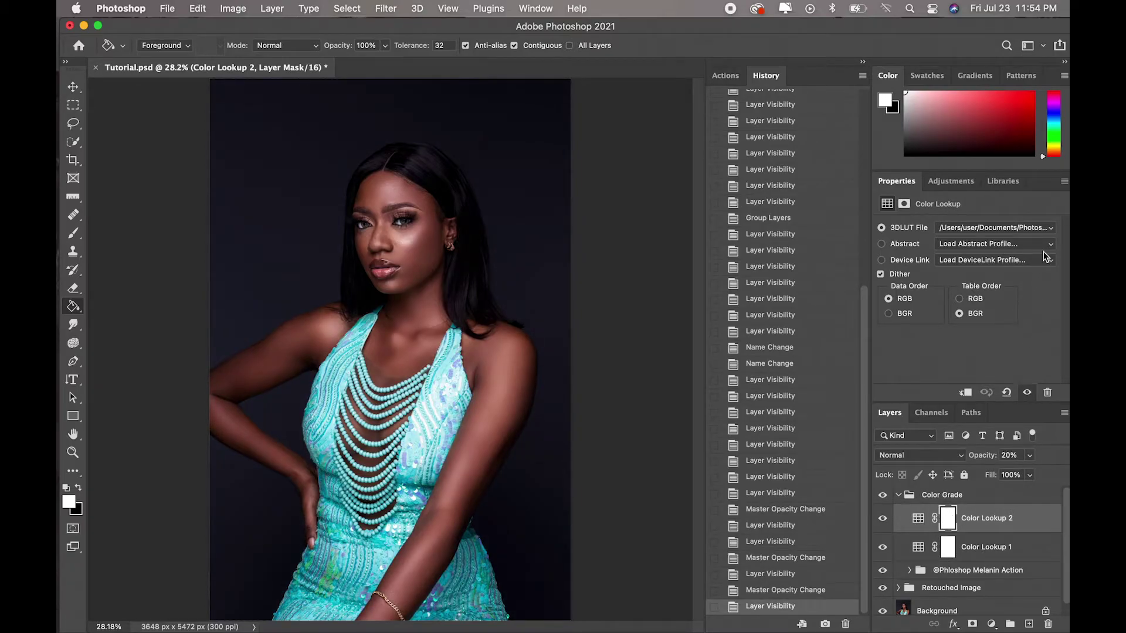
left_click(1049, 228)
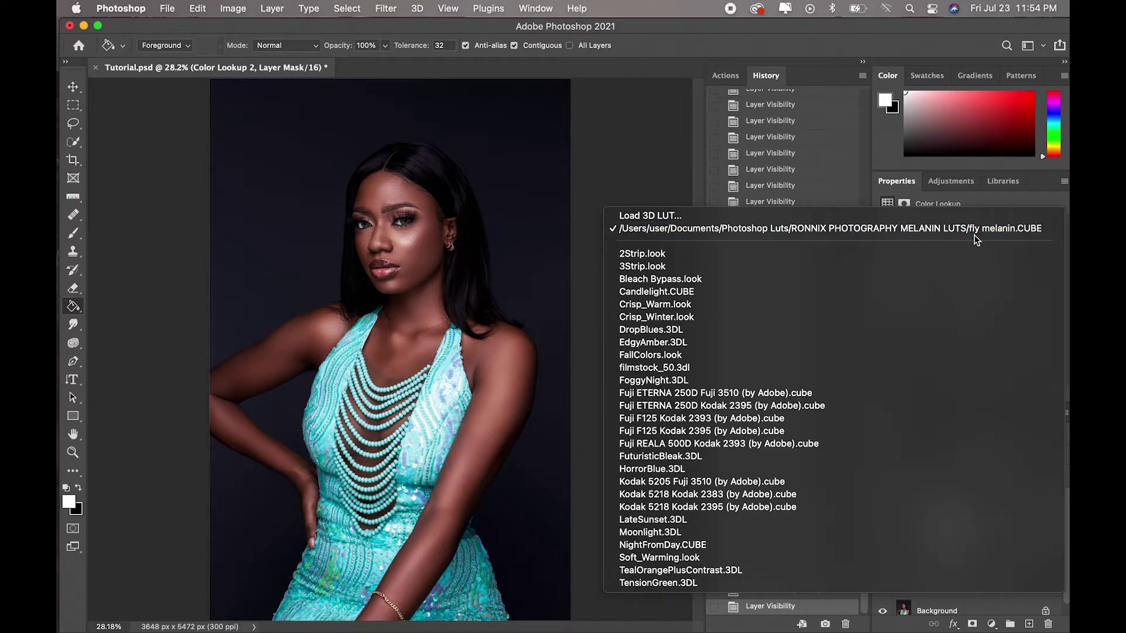
left_click(1029, 230)
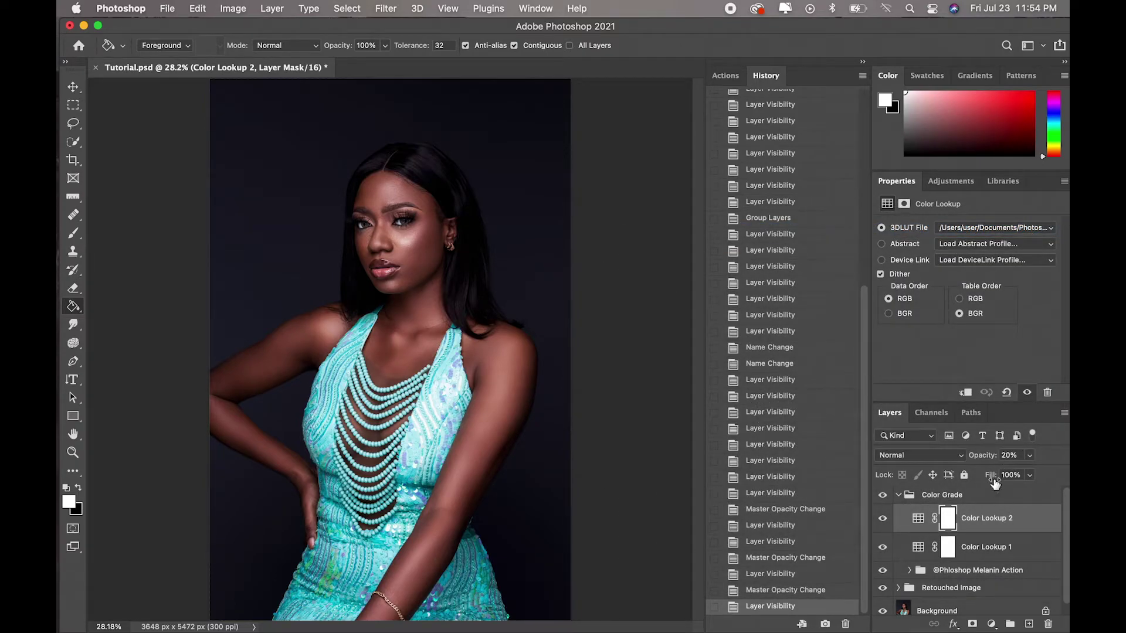
Step: Set Color Lookup 2's opacity to 100% to preview the full fly melanin look
left_click(1010, 455)
key("Return")
key("1")
key("0")
left_click(1010, 455)
type("100")
key("Return")
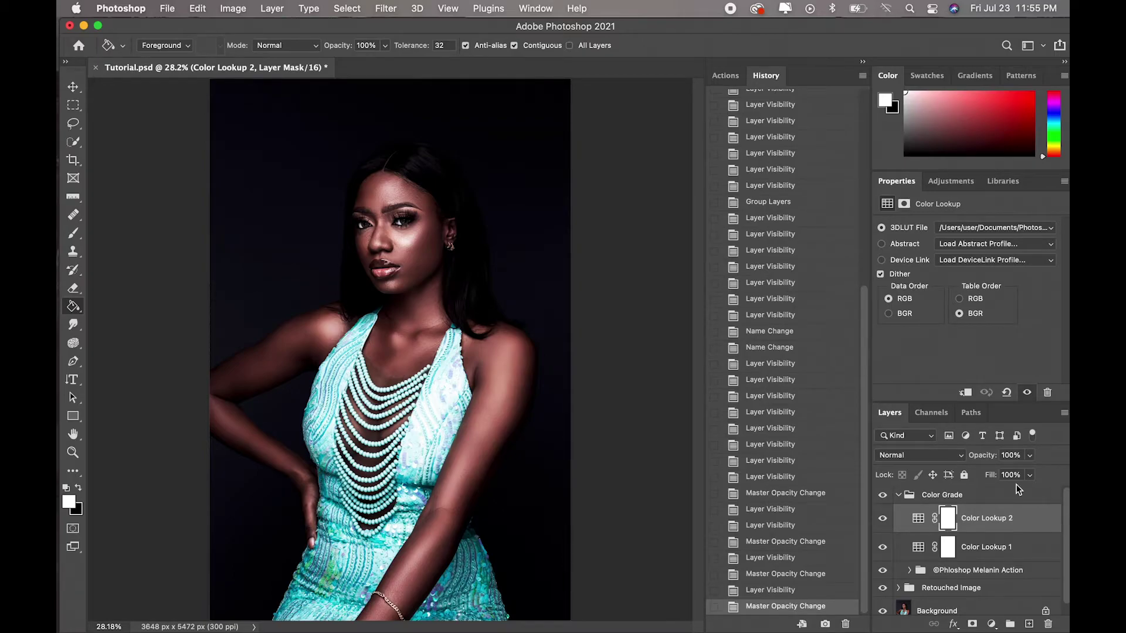
Step: Lower Color Lookup 2's opacity to 20% and collapse the Color Grade group
double_click(1010, 455)
type("20")
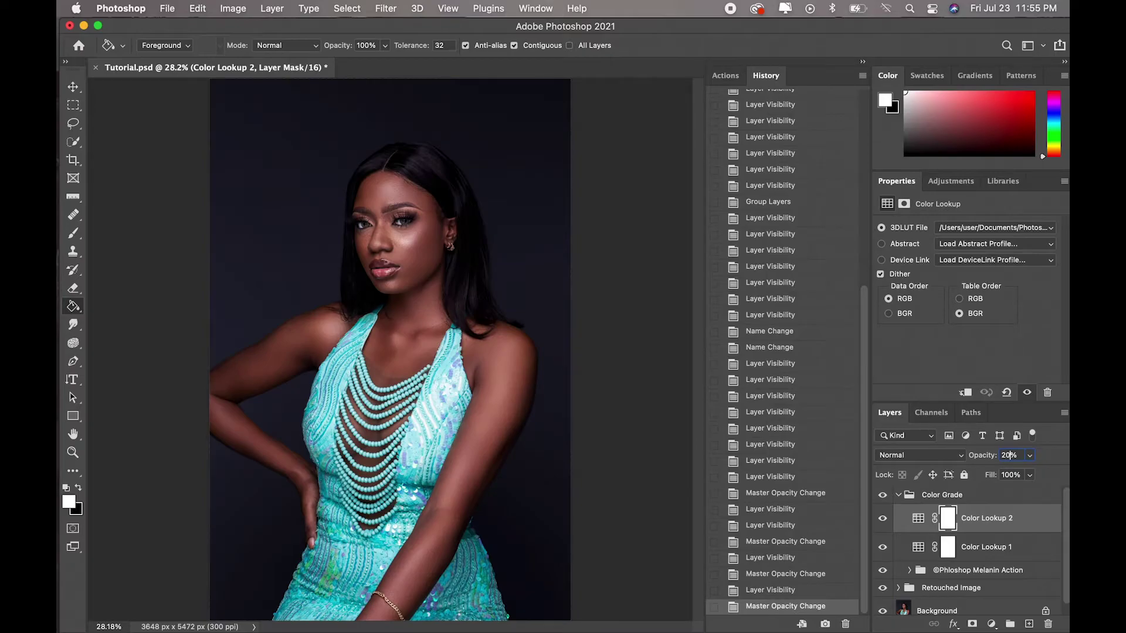
key("Return")
left_click(899, 496)
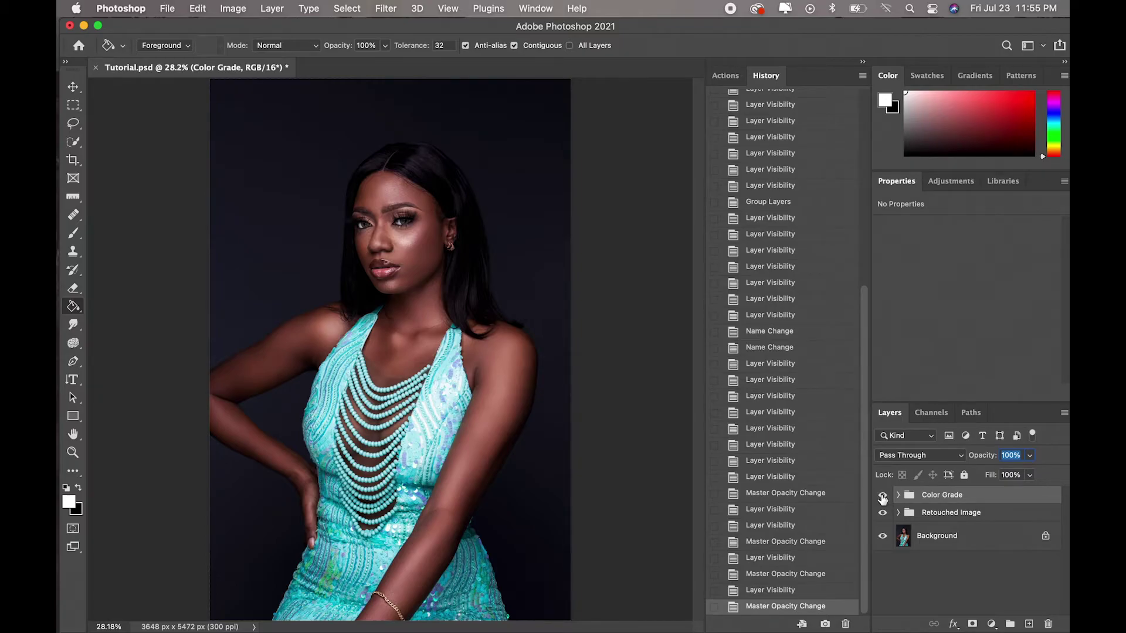
left_click(883, 496)
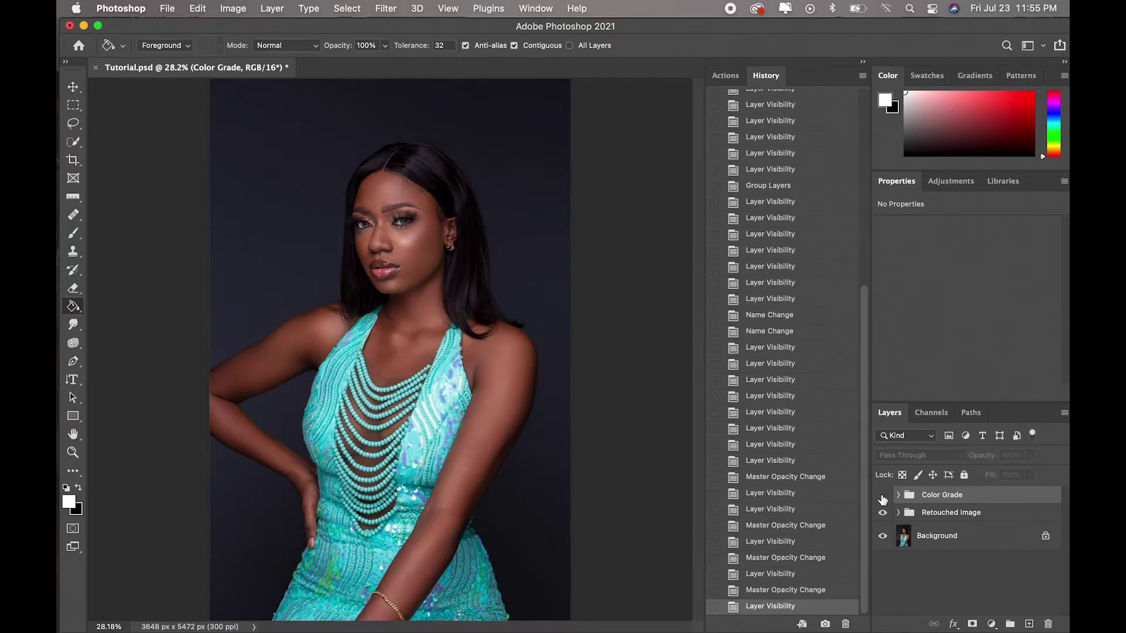
left_click(883, 496)
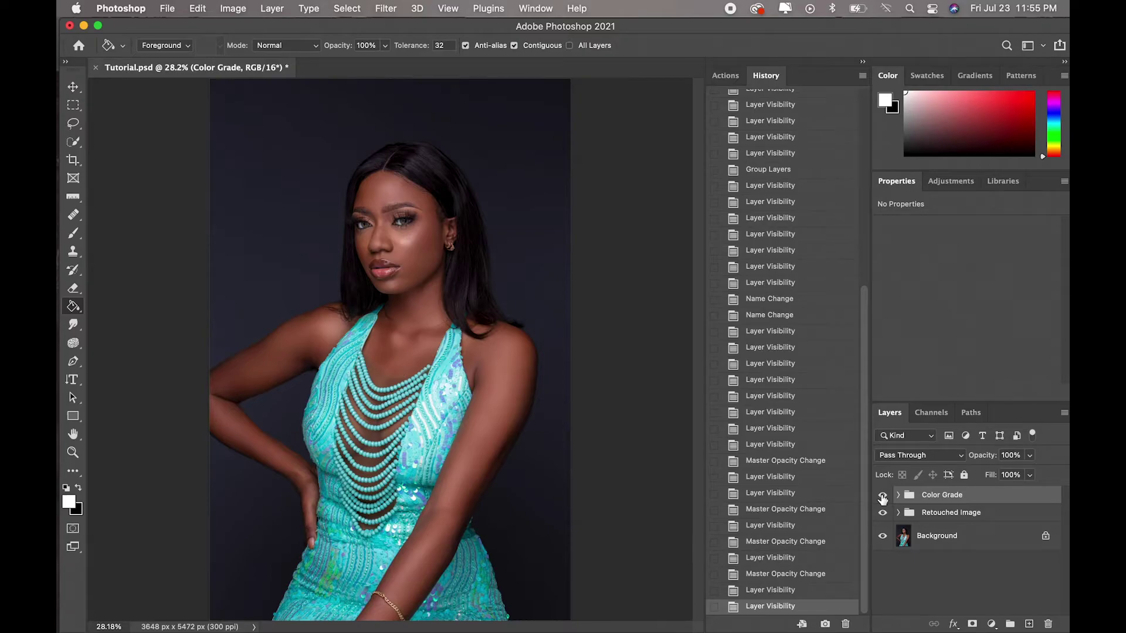
left_click(884, 495)
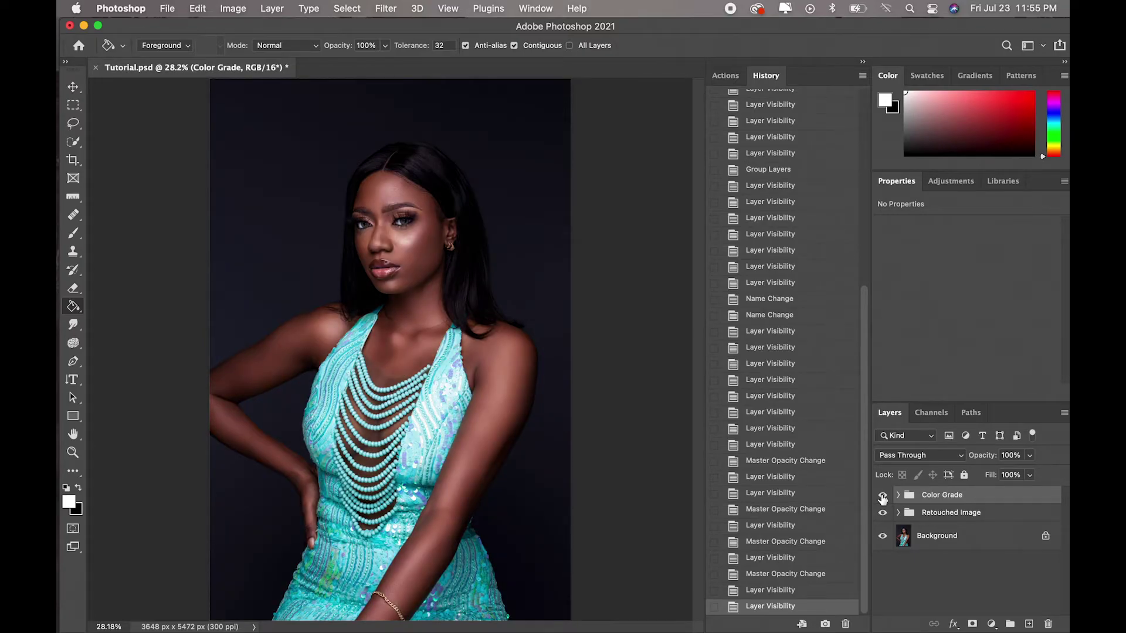